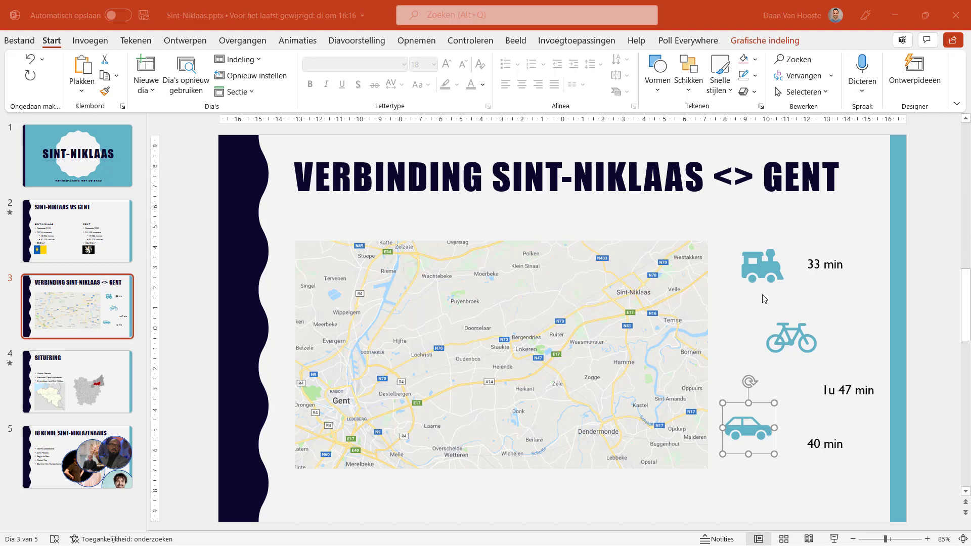
Nudge the train icon level with its 33 min label and drag the car icon down to 40 min
click(760, 275)
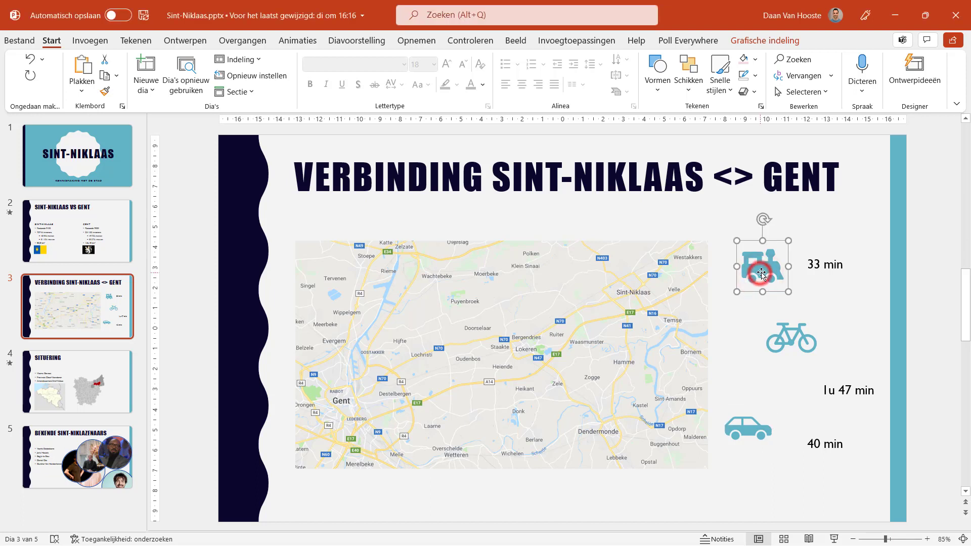
drag(760, 274, 758, 273)
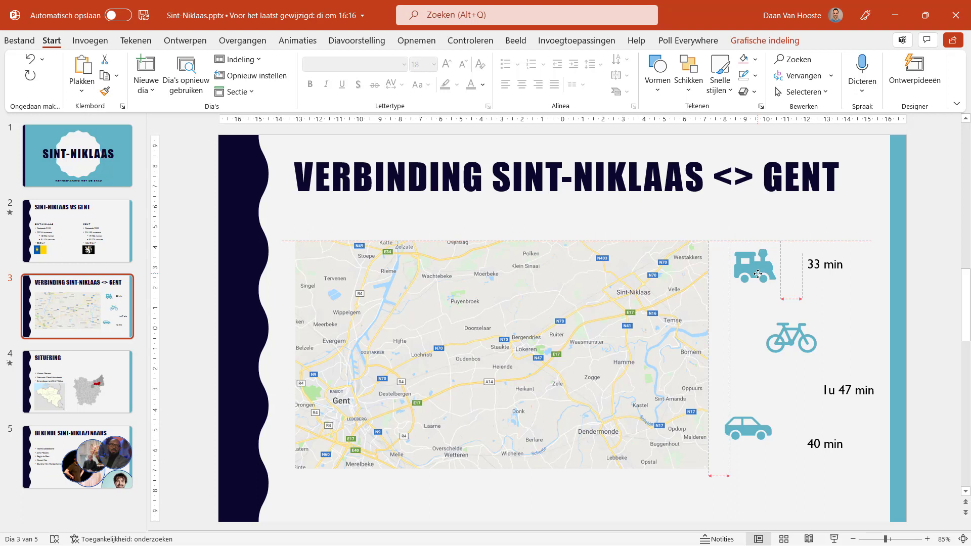
drag(758, 272, 757, 274)
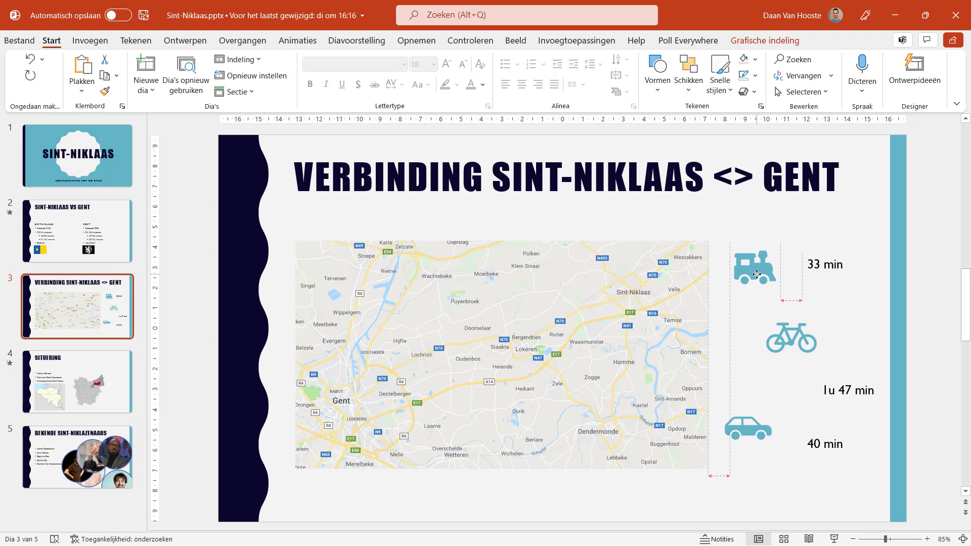
drag(756, 274, 756, 273)
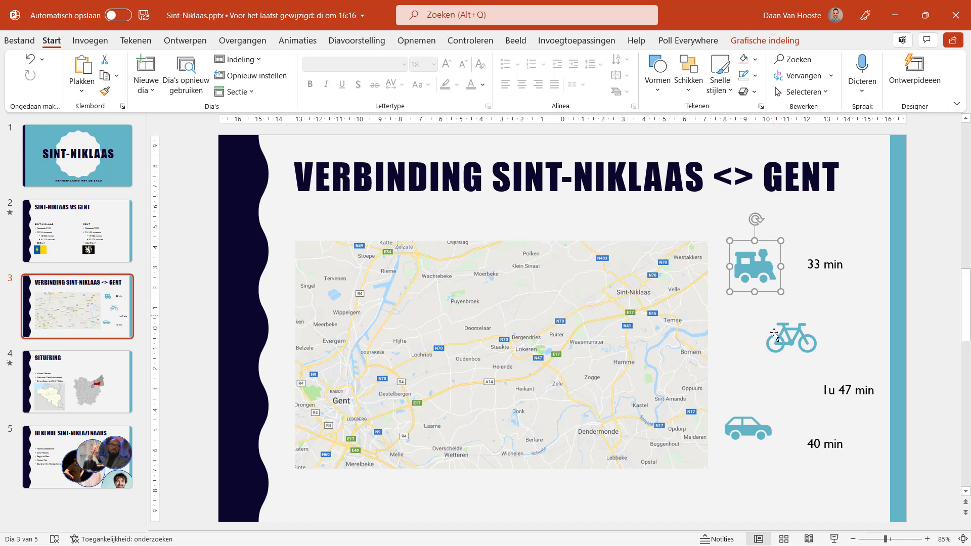
mouse_move(755, 431)
mouse_down()
mouse_move(758, 458)
mouse_move(757, 447)
mouse_up()
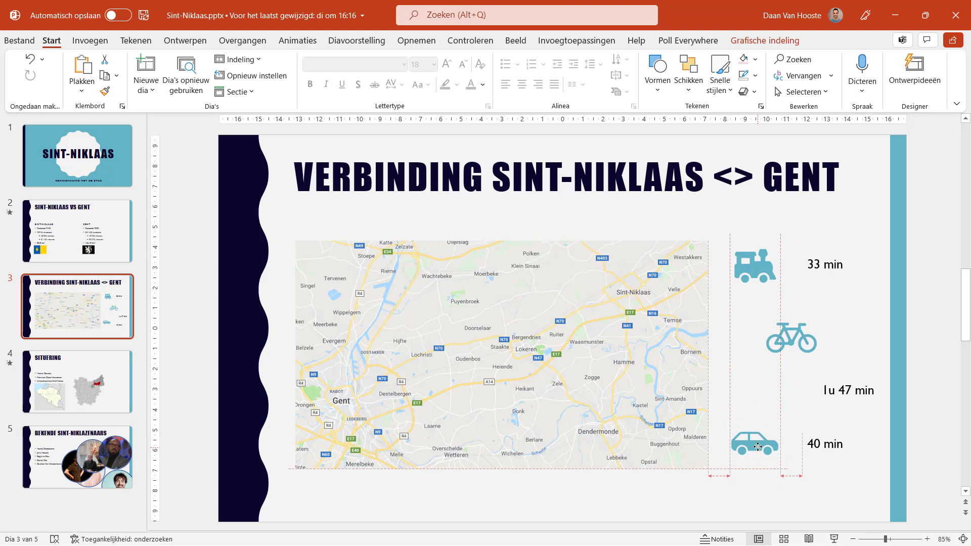
drag(757, 446, 758, 446)
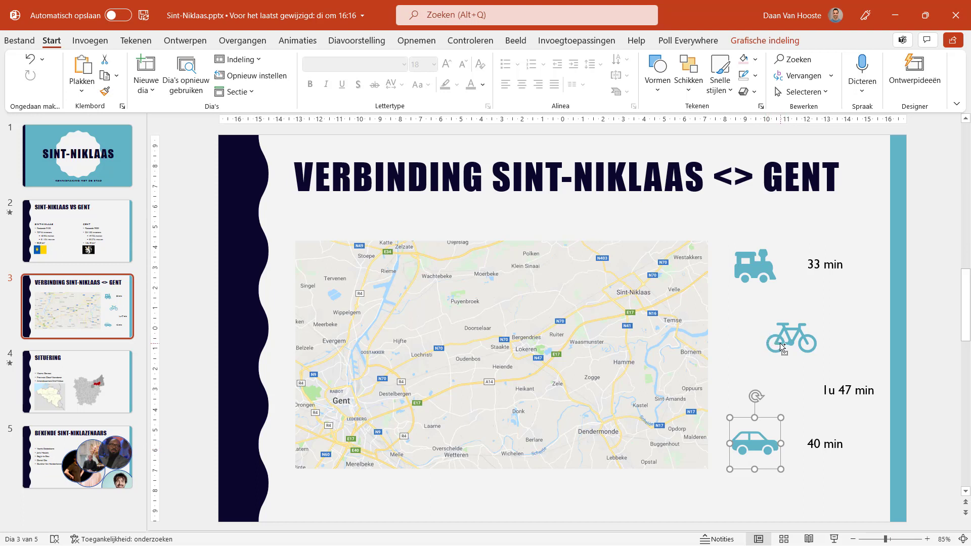
Add the bike and train icons to the car selection and show the Grafische indeling options
shift+click(786, 335)
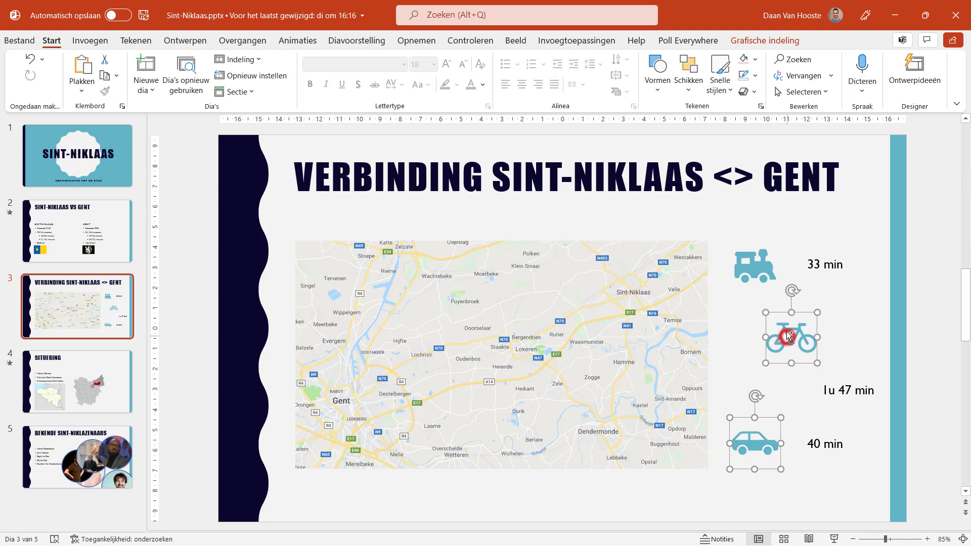
shift+click(754, 273)
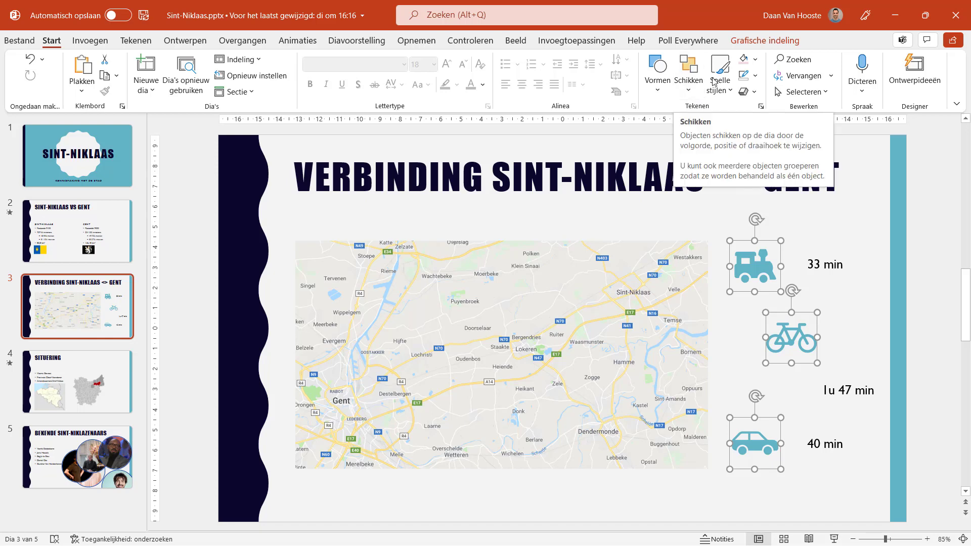
click(755, 44)
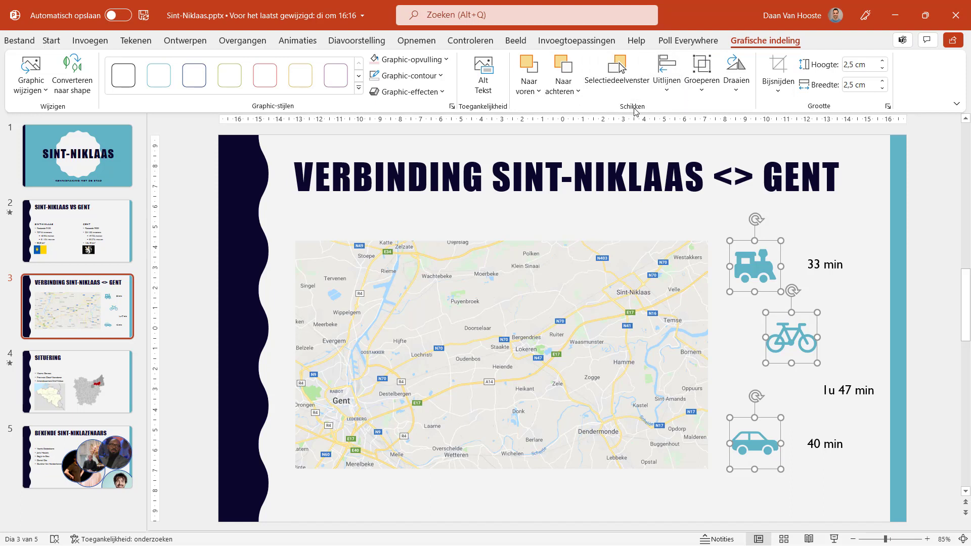
Left-align the train, bike and car icons using Uitlijnen > Links uitlijnen
click(667, 89)
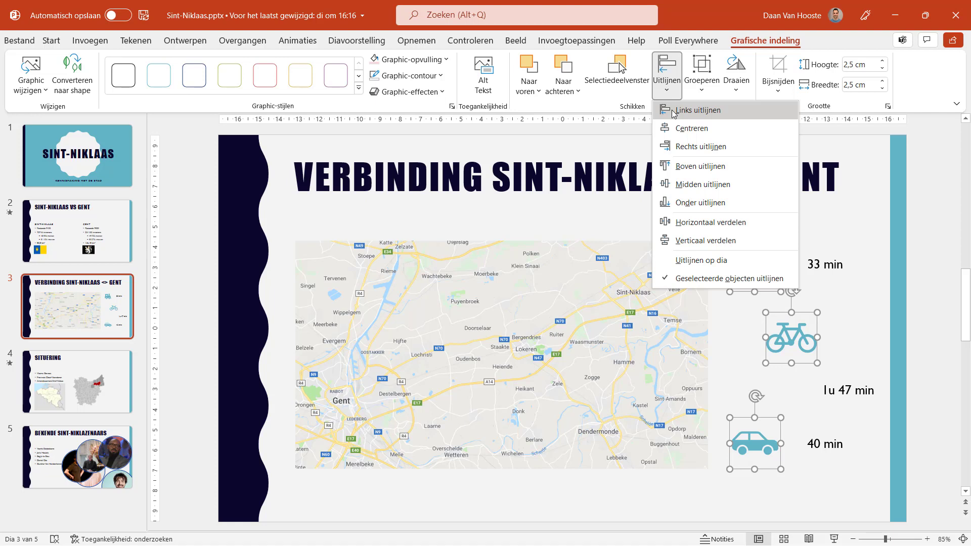
click(673, 111)
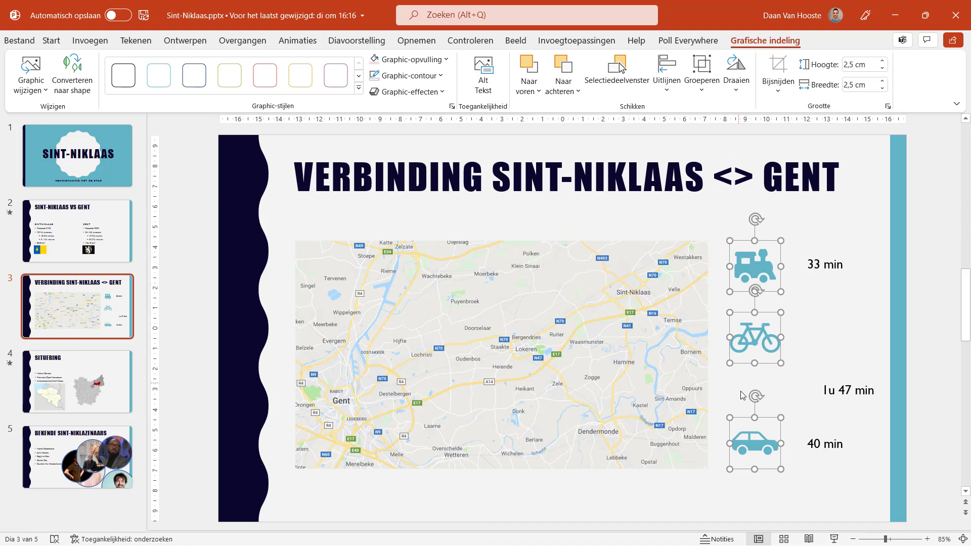
click(669, 82)
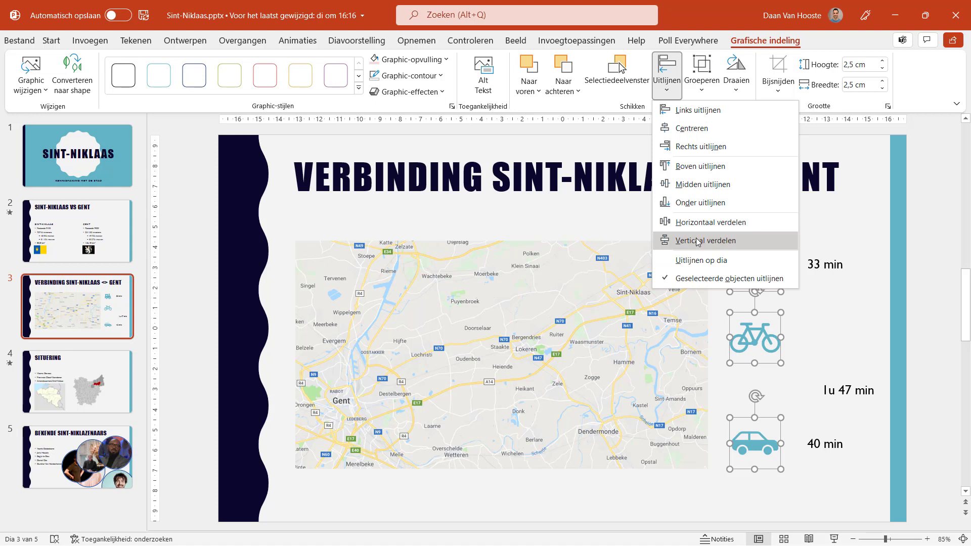
Distribute the three transport icons vertically with Verticaal verdelen, then deselect them
click(698, 241)
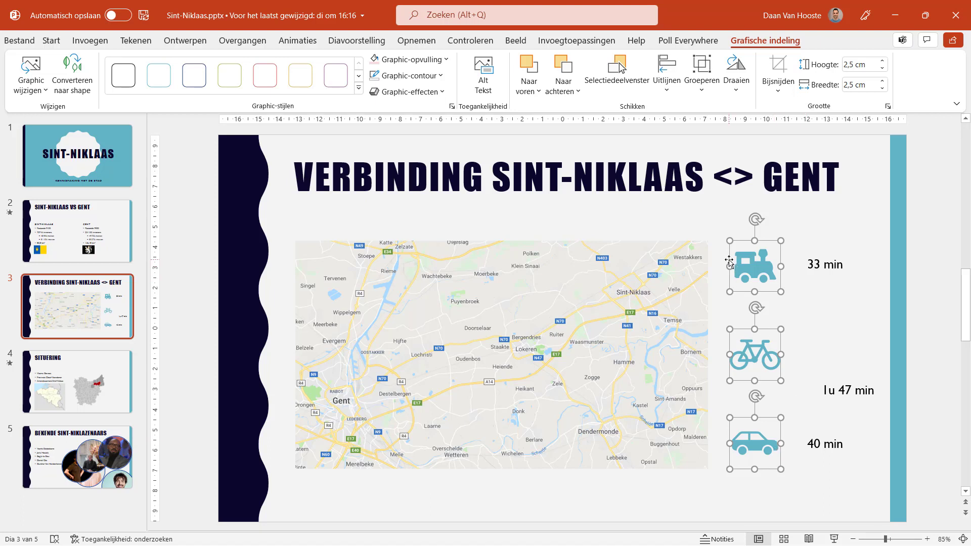
click(793, 279)
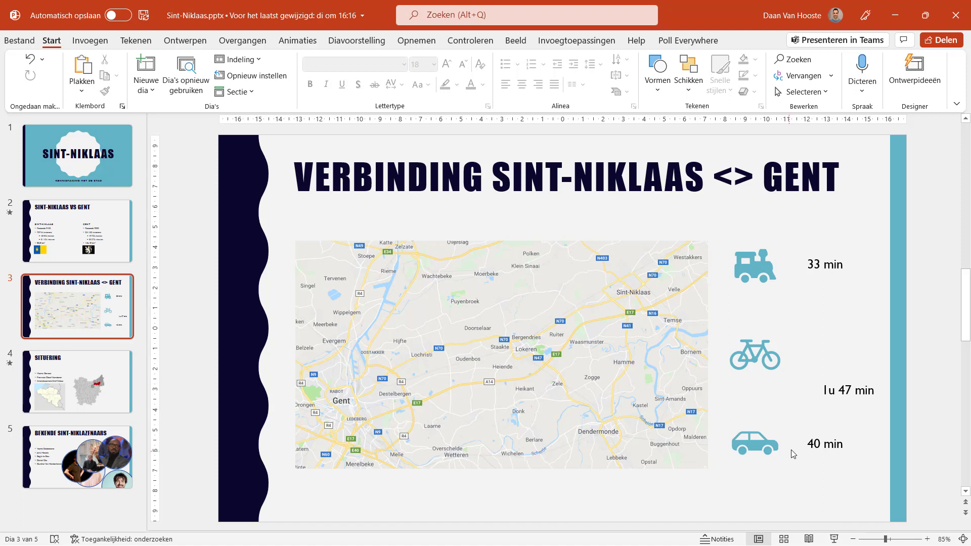
Nudge the 33 min label slightly left and down beside the train icon
click(830, 265)
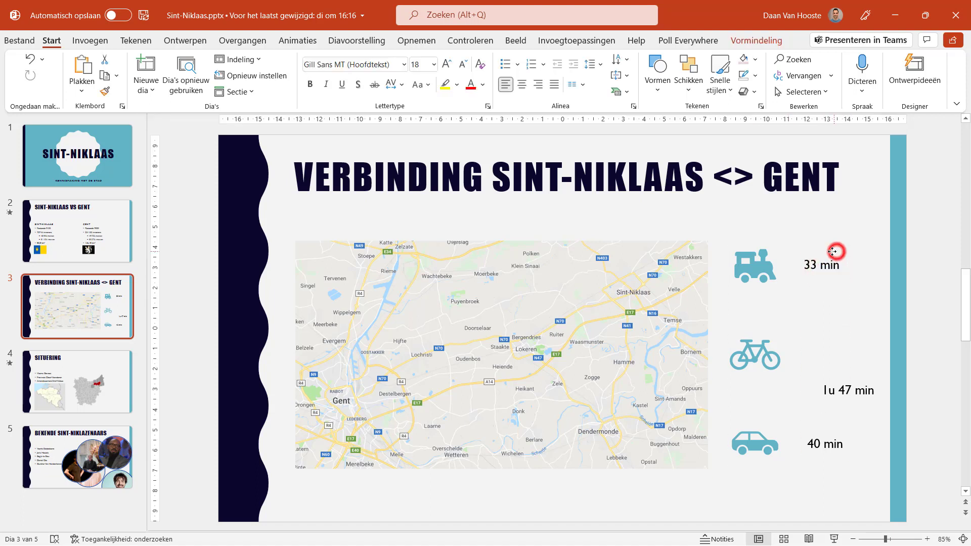
drag(831, 252, 827, 256)
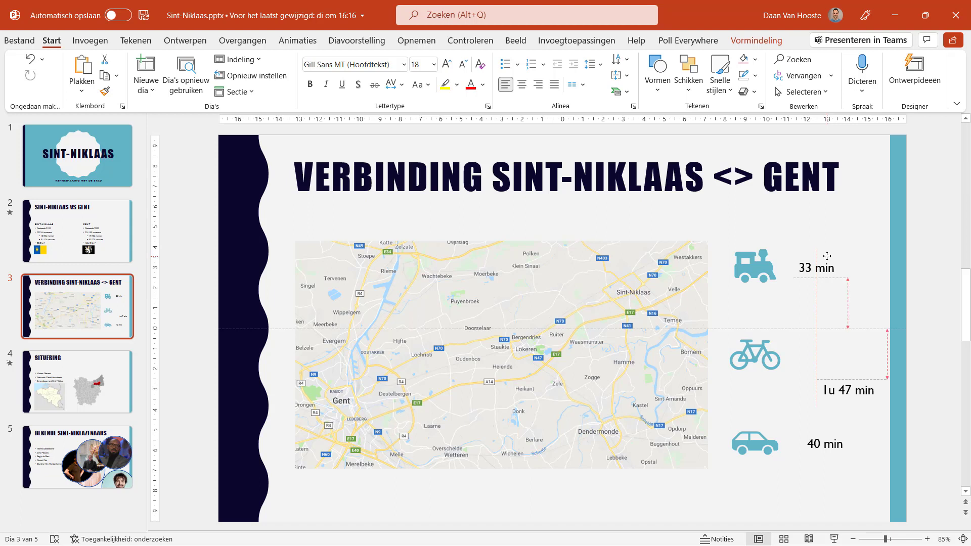
drag(827, 256, 828, 256)
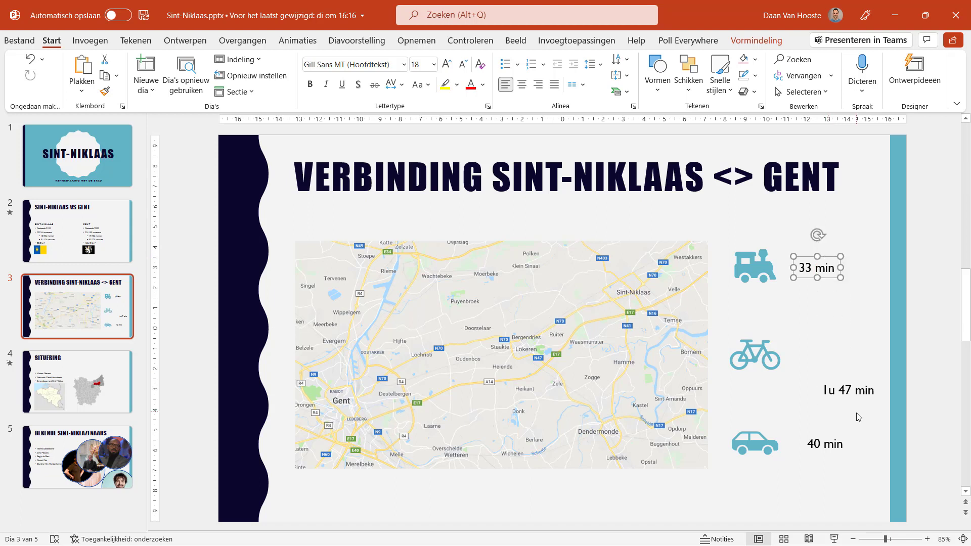